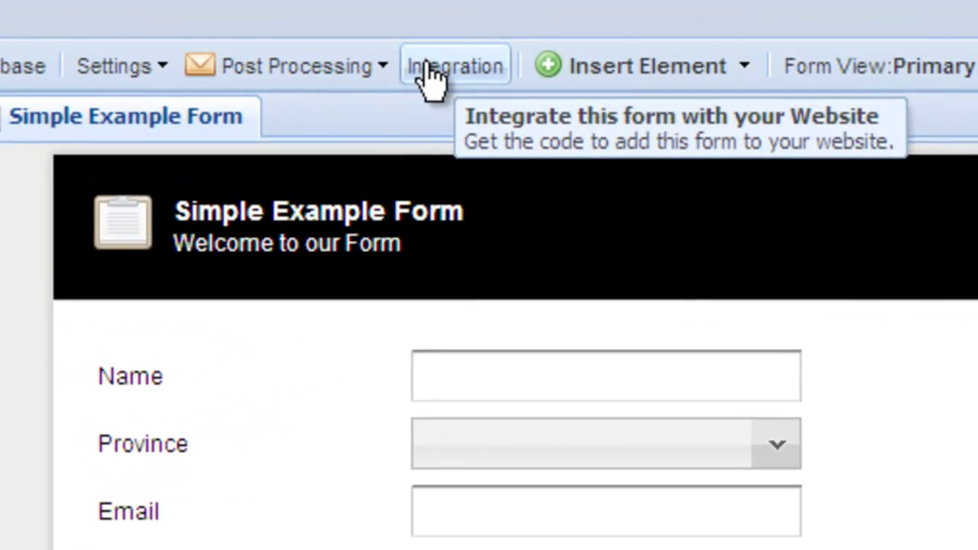
Choose Embedded integration with Dynamic Embedding for Simple Example Form in the integration wizard
{"action": "left_click", "coordinate": [426, 69]}
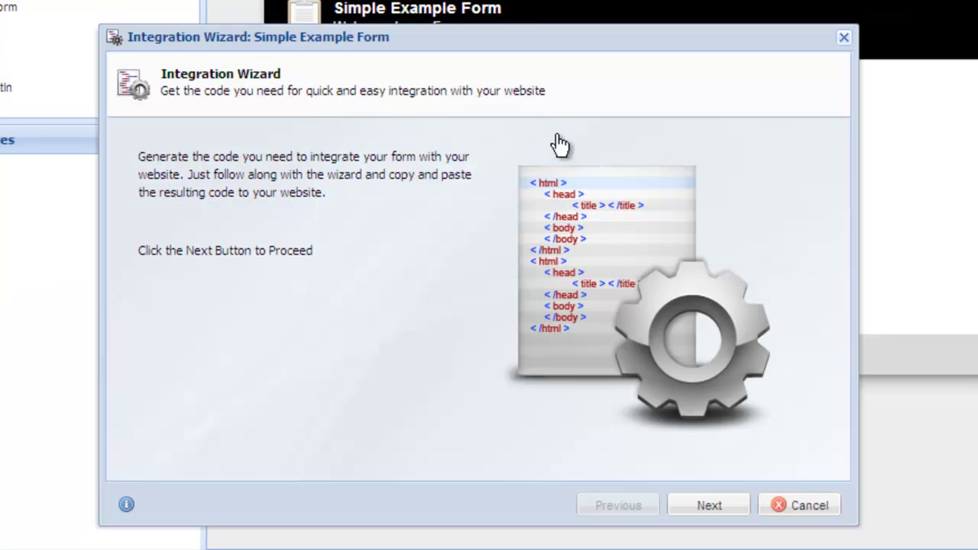
{"action": "left_click", "coordinate": [690, 506]}
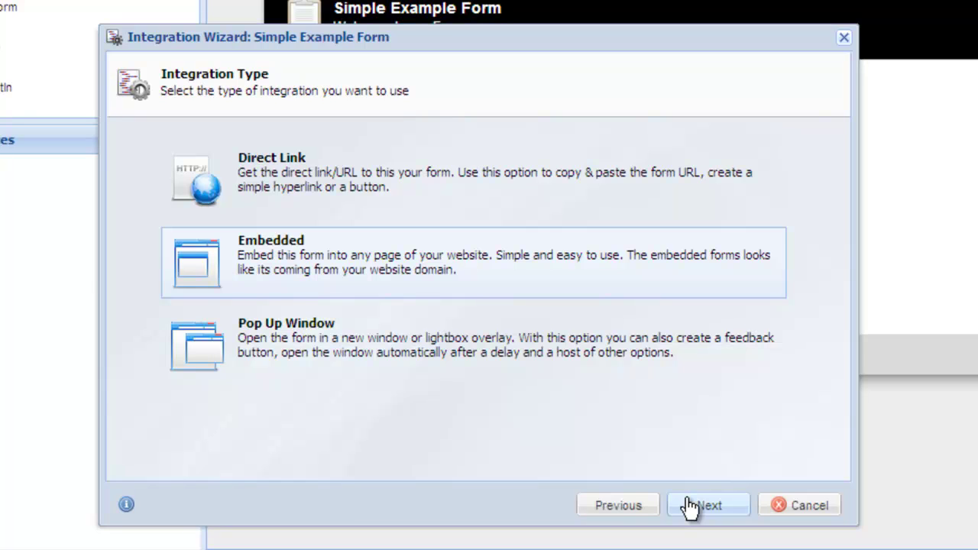
{"action": "left_click", "coordinate": [690, 506]}
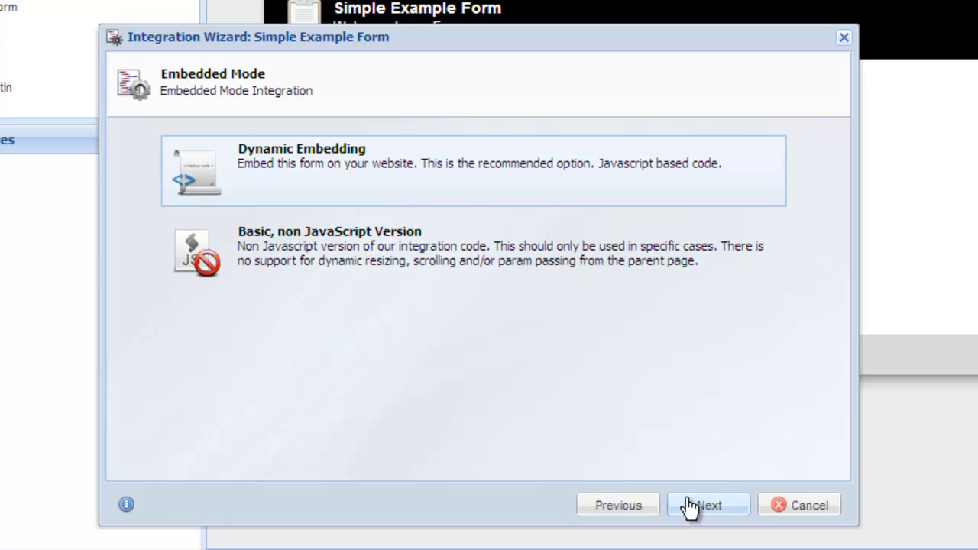
{"action": "left_click", "coordinate": [690, 506]}
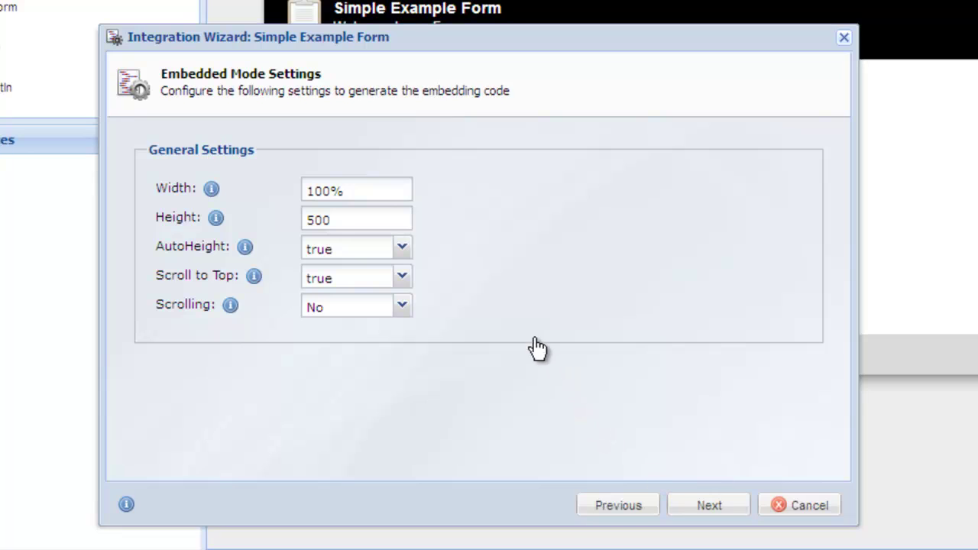
Leave AutoHeight at true and generate the HTML embedding code
{"action": "left_click", "coordinate": [402, 250]}
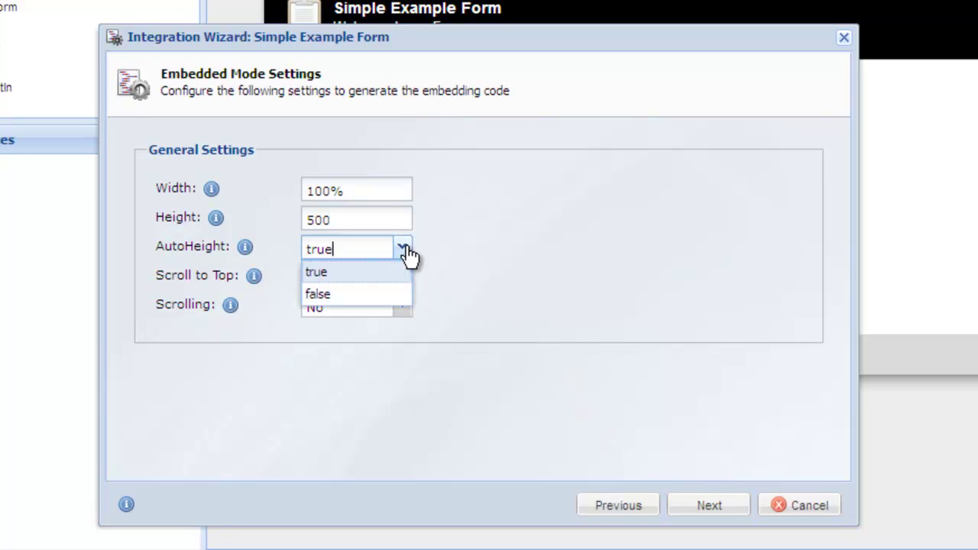
{"action": "left_click", "coordinate": [406, 248]}
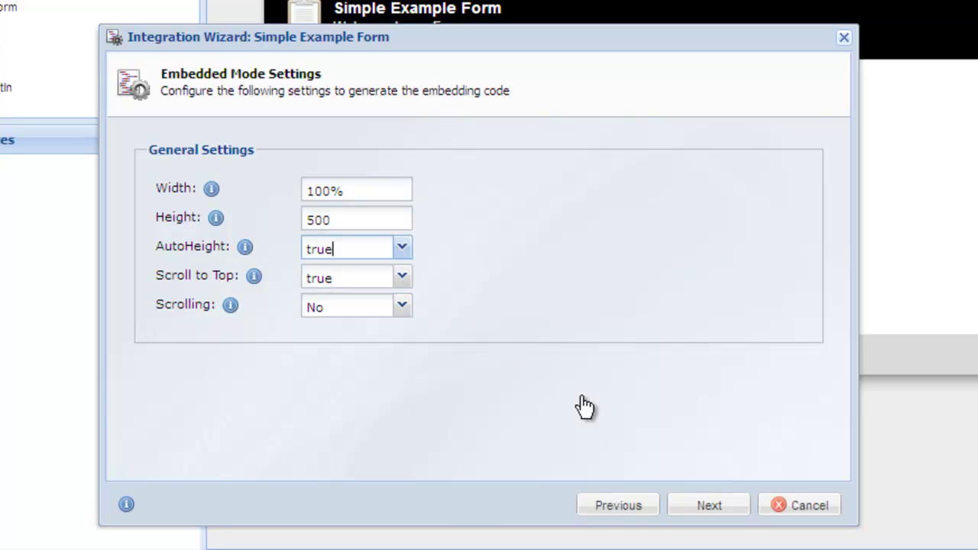
{"action": "left_click", "coordinate": [691, 510]}
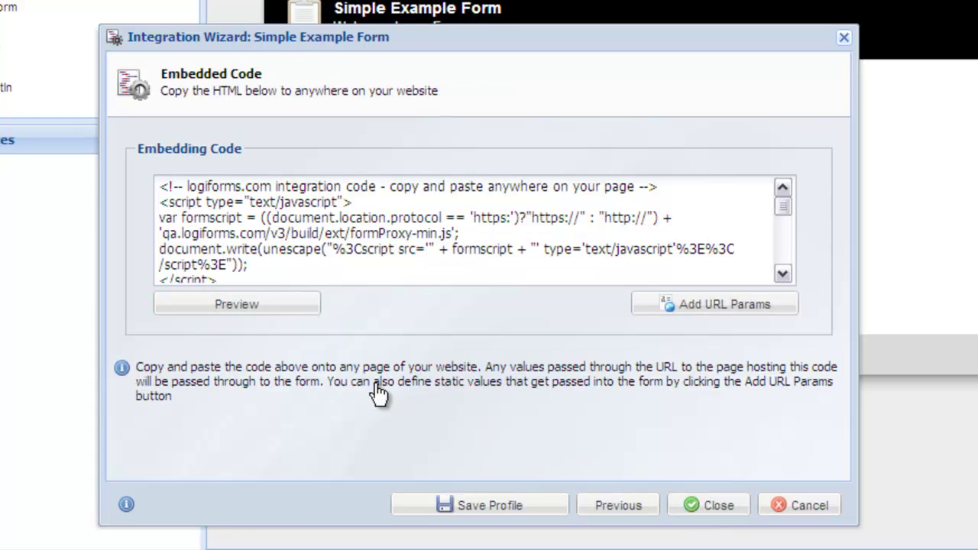
Preview the embedded form on the sample site in Firefox
{"action": "left_click", "coordinate": [293, 313]}
{"action": "scroll", "coordinate": [107, 242], "scroll_direction": "down", "scroll_amount": 4}
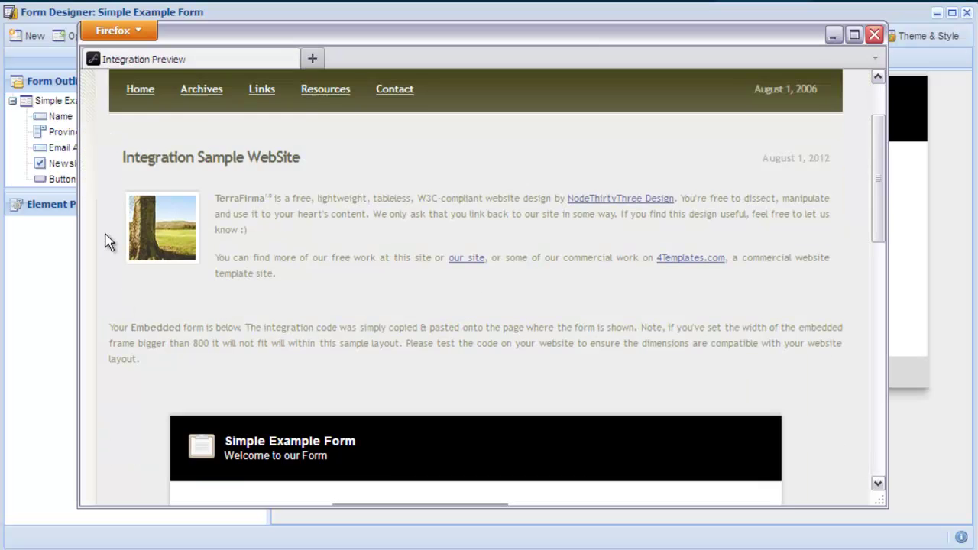
{"action": "scroll", "coordinate": [107, 242], "scroll_direction": "down", "scroll_amount": 2}
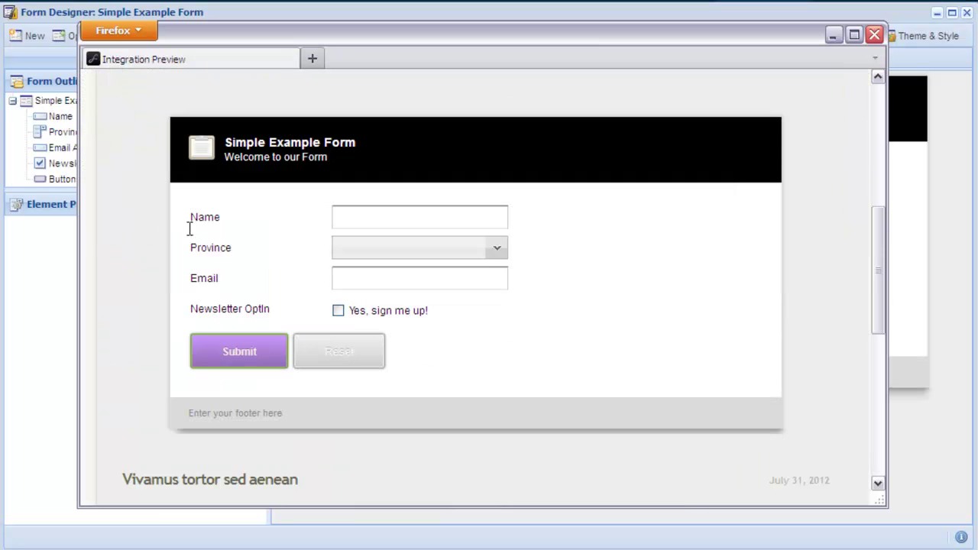
Submit a test entry with a name, e-mail and newsletter opt-in, then close the preview
{"action": "left_click", "coordinate": [347, 212]}
{"action": "type", "text": "John"}
{"action": "key", "text": "Tab"}
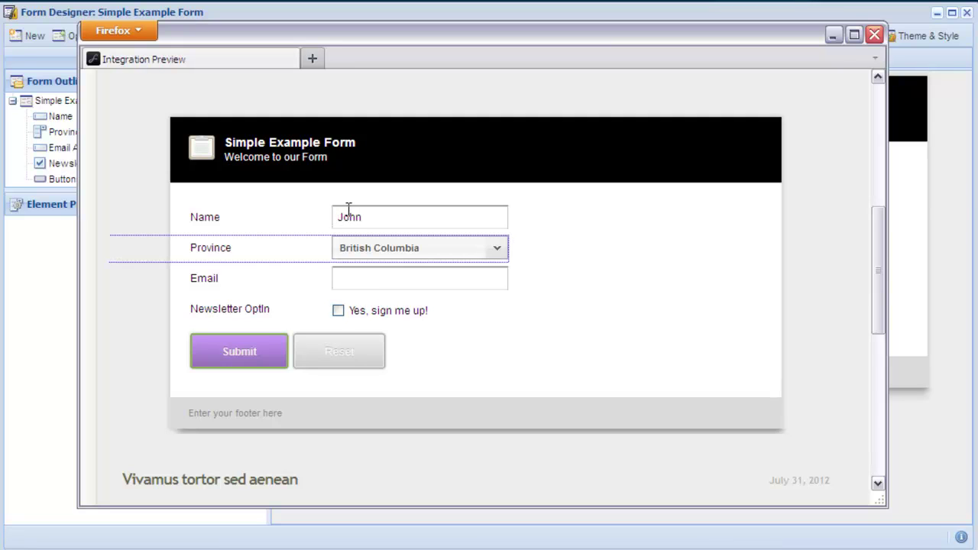
{"action": "key", "text": "Tab"}
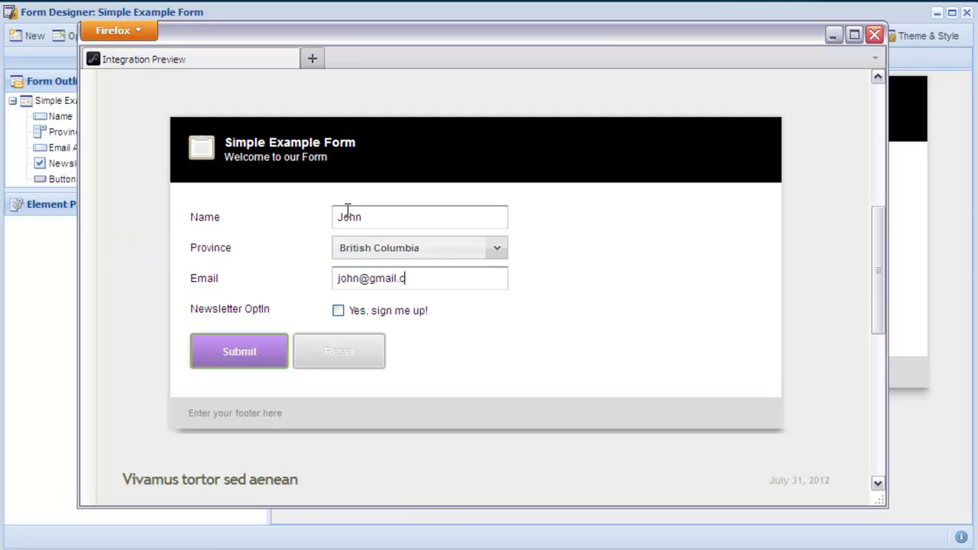
{"action": "left_click", "coordinate": [337, 311]}
{"action": "left_click", "coordinate": [278, 353]}
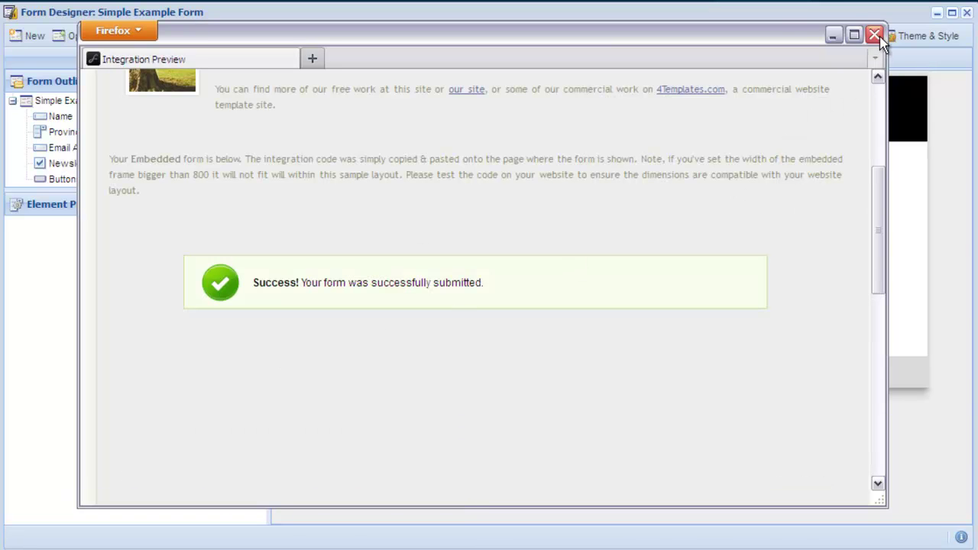
{"action": "left_click", "coordinate": [874, 35]}
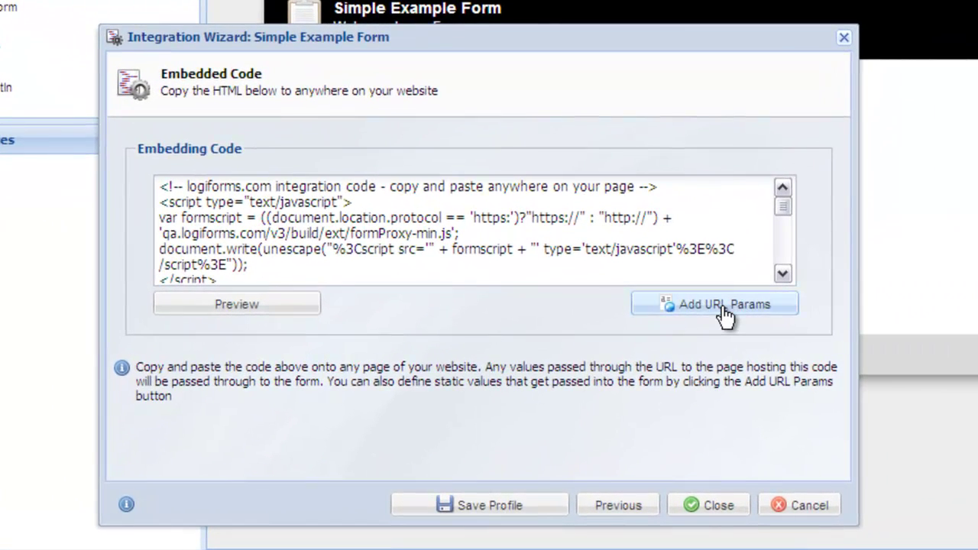
Add a URL parameter prefilling the Name field with a sample name
{"action": "left_click", "coordinate": [719, 306]}
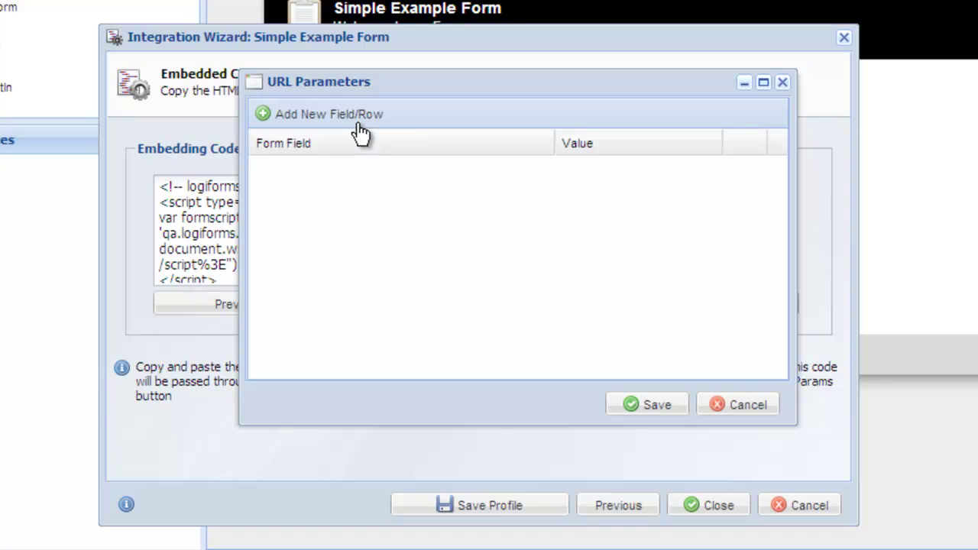
{"action": "left_click", "coordinate": [353, 120]}
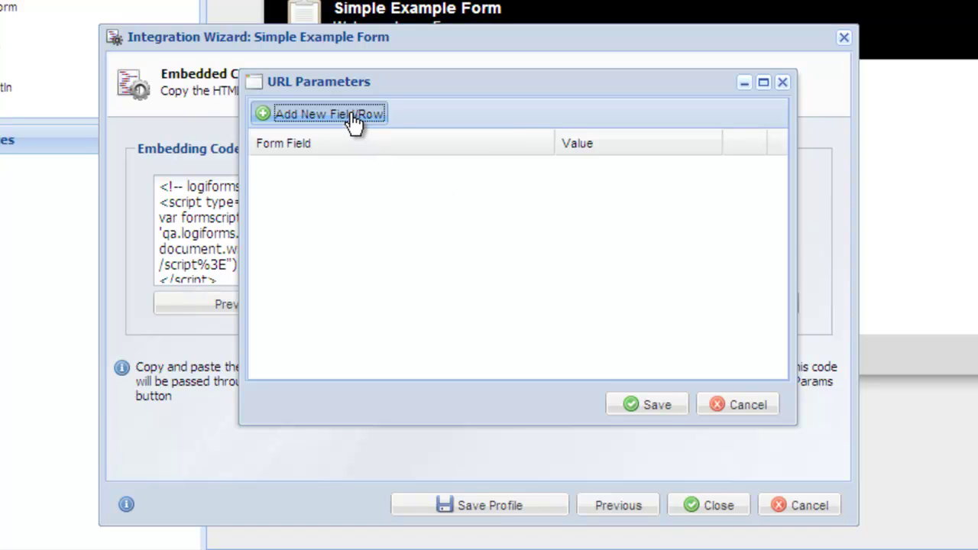
{"action": "left_click", "coordinate": [352, 167]}
{"action": "left_click", "coordinate": [352, 167]}
{"action": "left_click", "coordinate": [352, 194]}
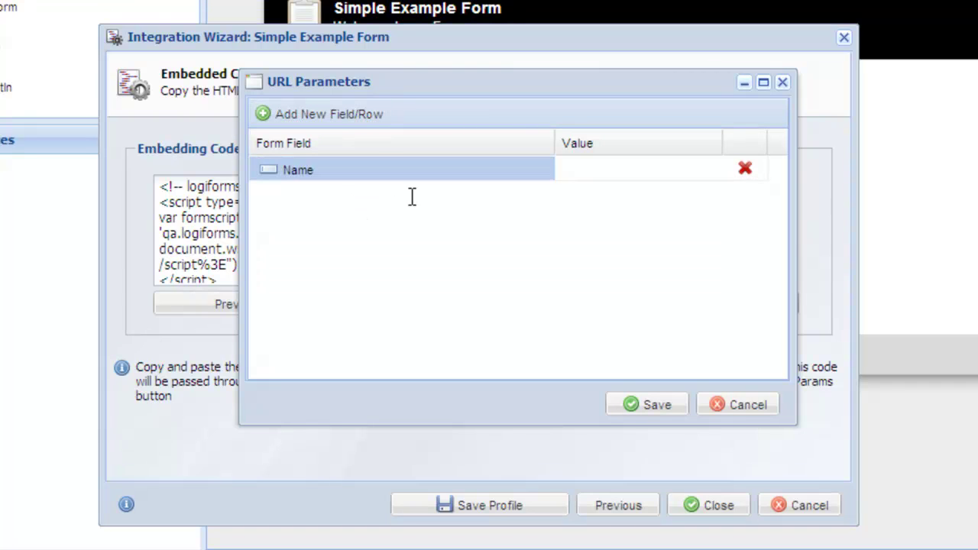
{"action": "left_click", "coordinate": [572, 161]}
{"action": "type", "text": "James Dean"}
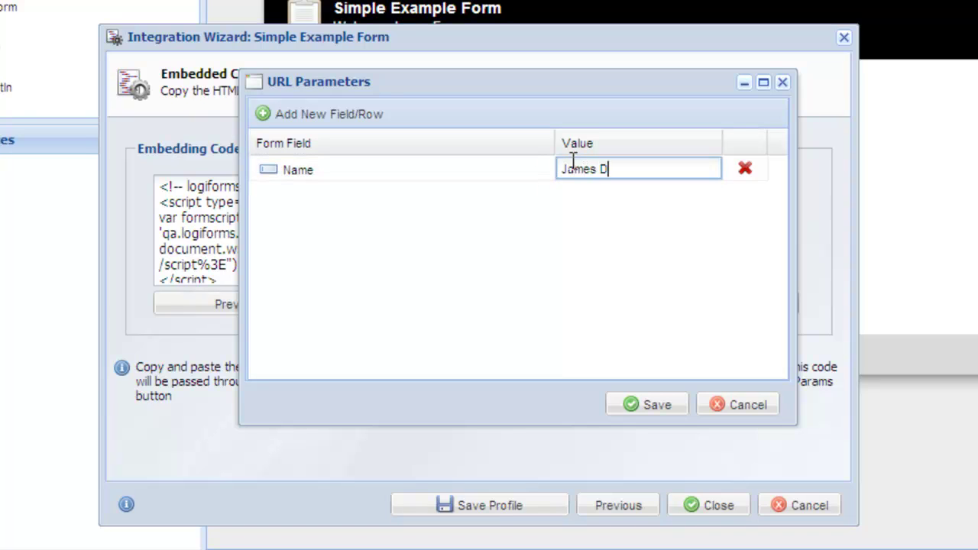
{"action": "key", "text": "Return"}
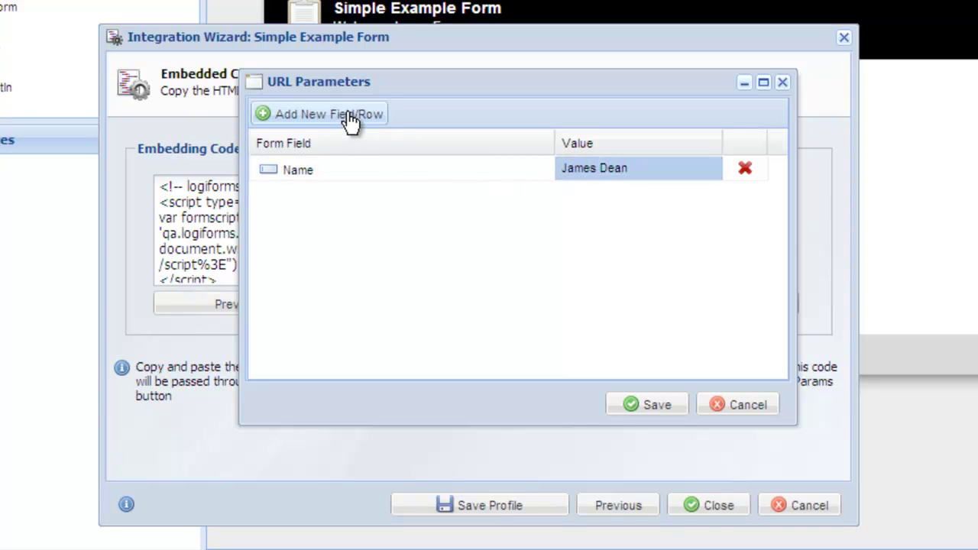
Add an Email Address parameter, save the URL parameters, and preview the prefilled form
{"action": "left_click", "coordinate": [348, 115]}
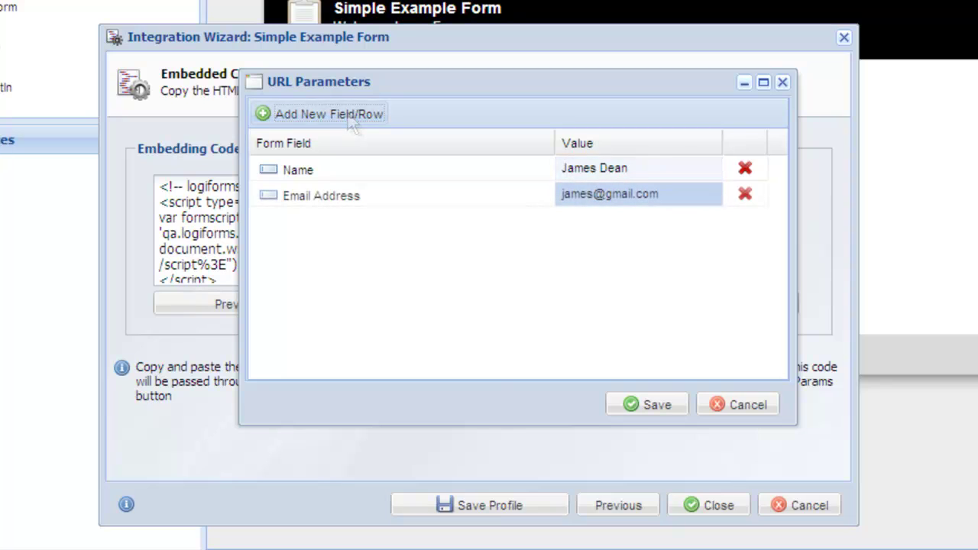
{"action": "left_click", "coordinate": [656, 405]}
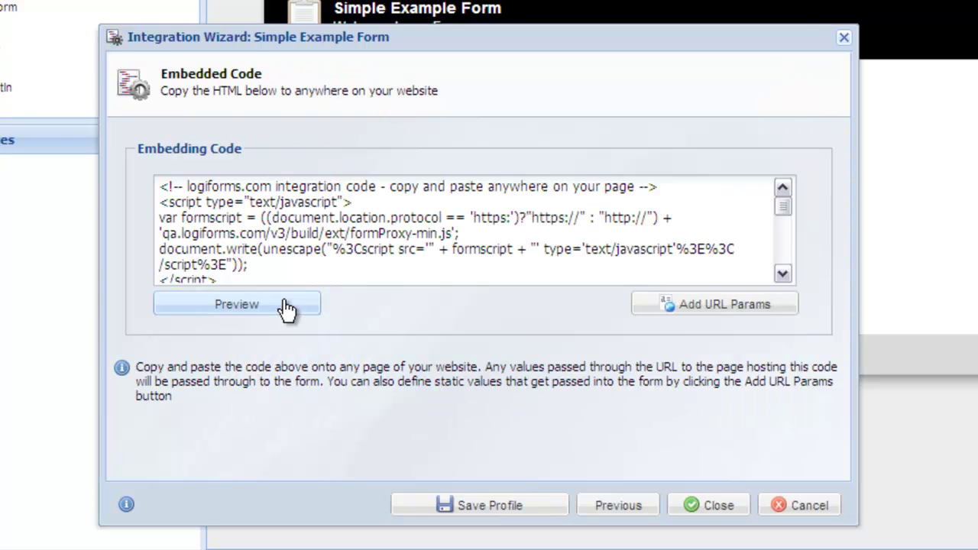
{"action": "left_click", "coordinate": [296, 306]}
{"action": "scroll", "coordinate": [291, 297], "scroll_direction": "down", "scroll_amount": 7}
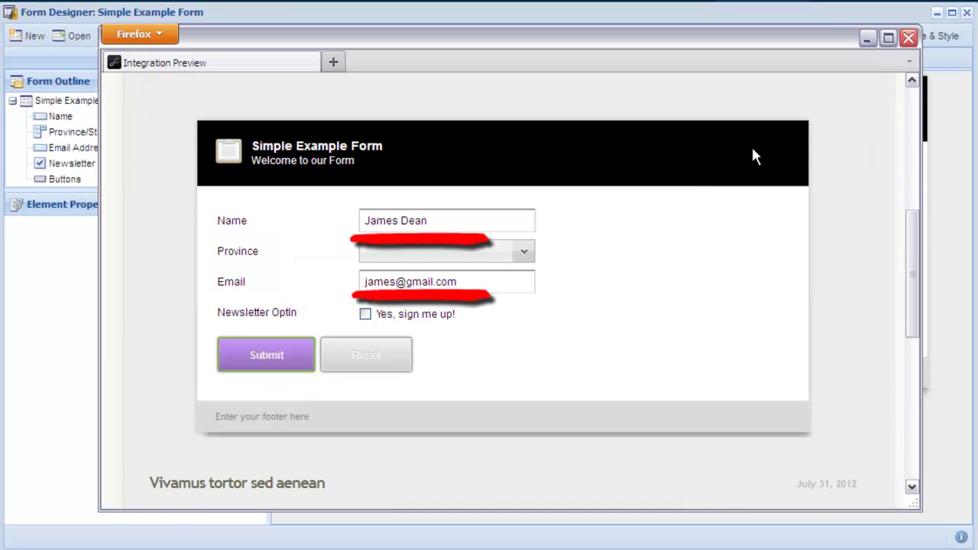
Close the preview and save the settings as profile 'My Common Integration Settings'
{"action": "left_click", "coordinate": [907, 38]}
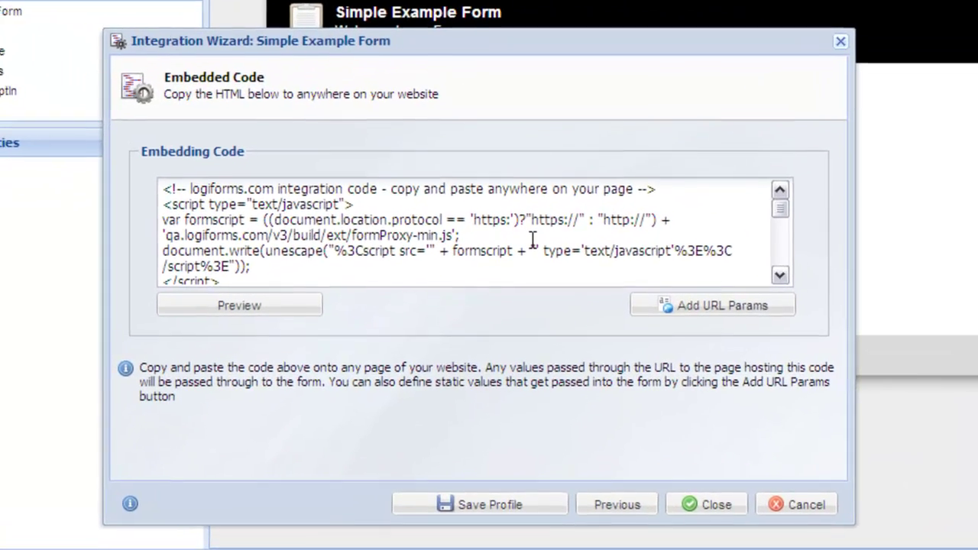
{"action": "left_click", "coordinate": [532, 240]}
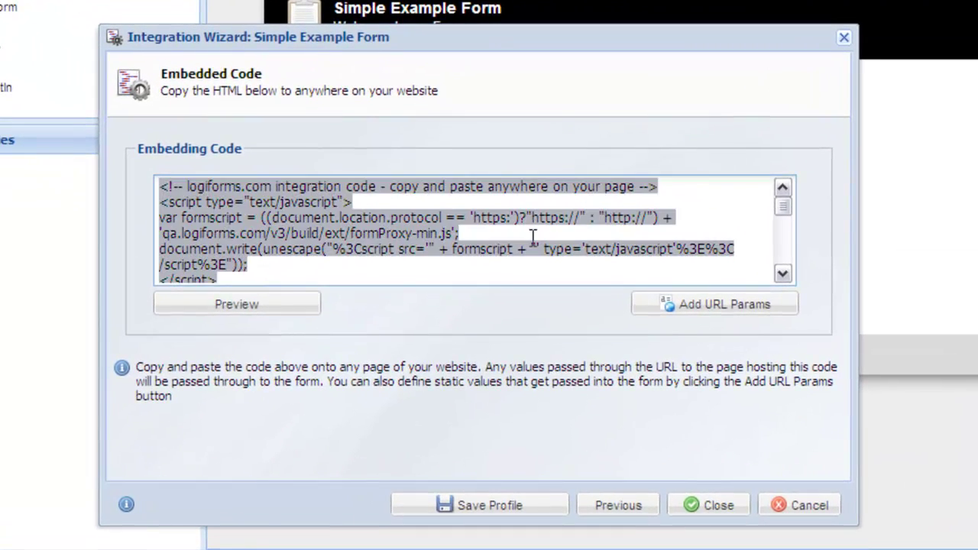
{"action": "scroll", "coordinate": [534, 243], "scroll_direction": "down", "scroll_amount": 6}
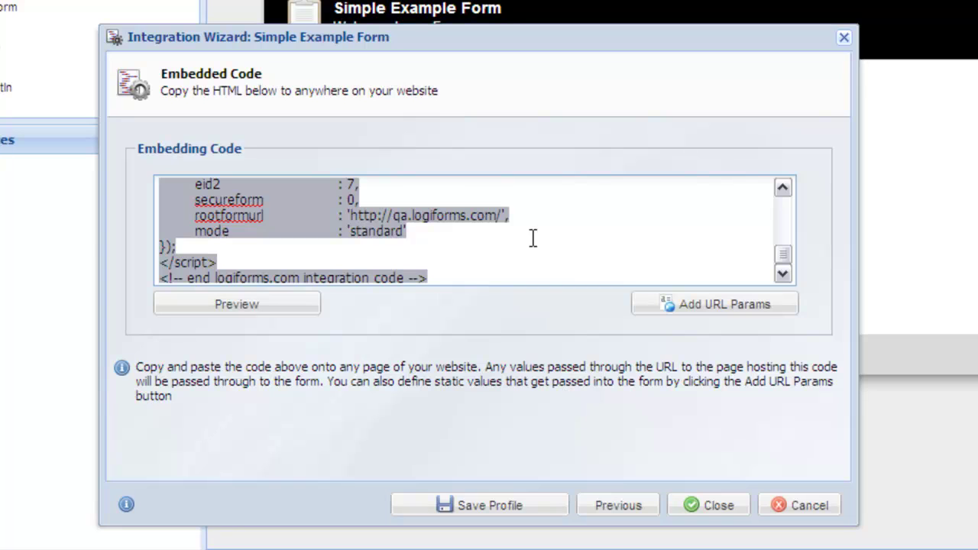
{"action": "left_click", "coordinate": [542, 504]}
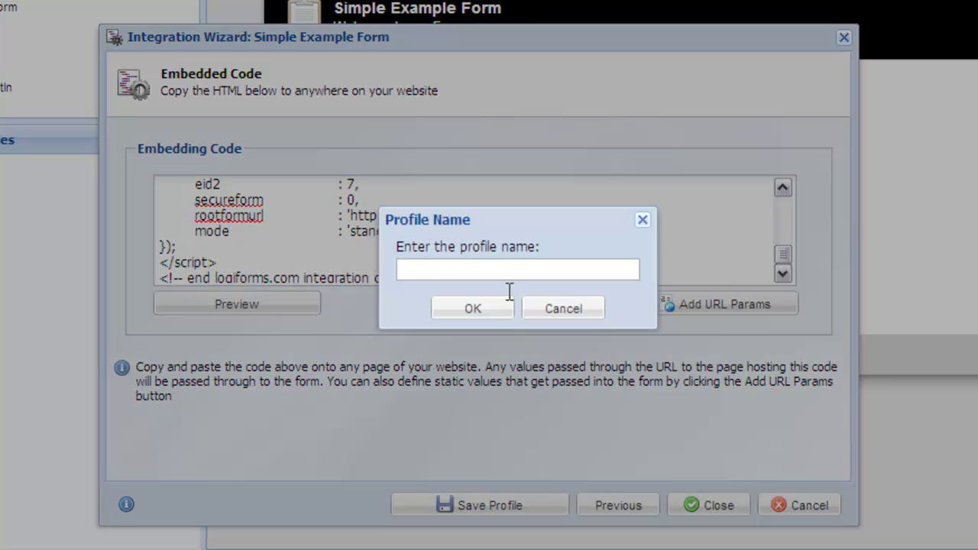
{"action": "type", "text": "My Comm"}
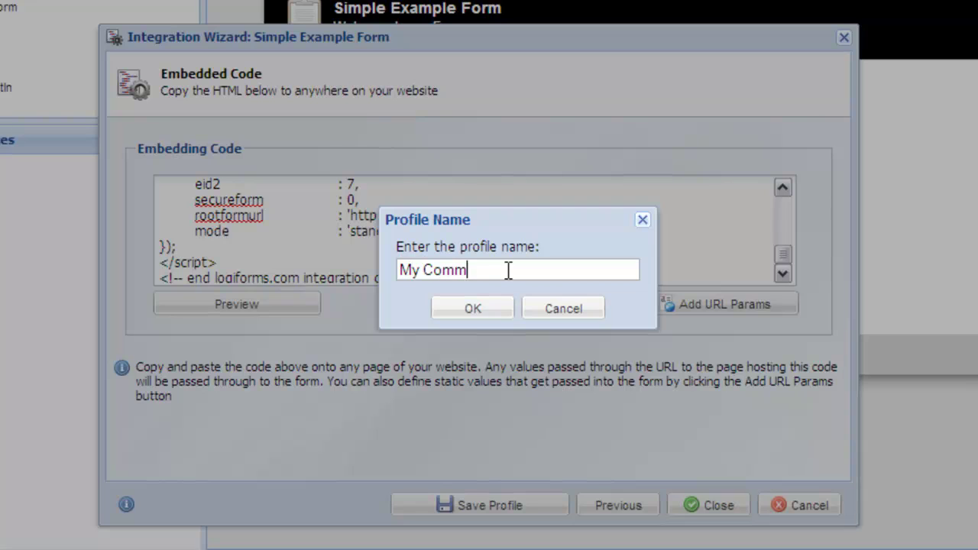
{"action": "type", "text": "on Integration Settings"}
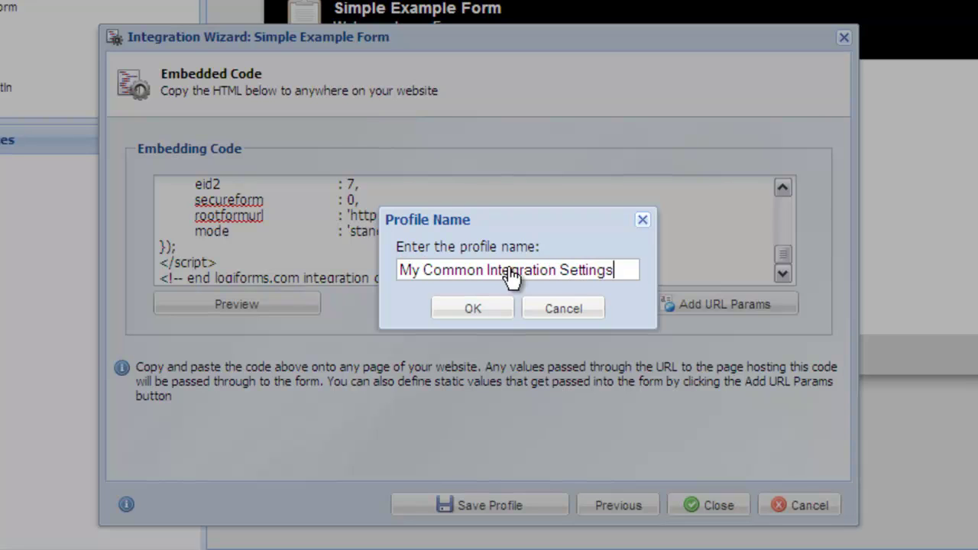
{"action": "left_click", "coordinate": [495, 313]}
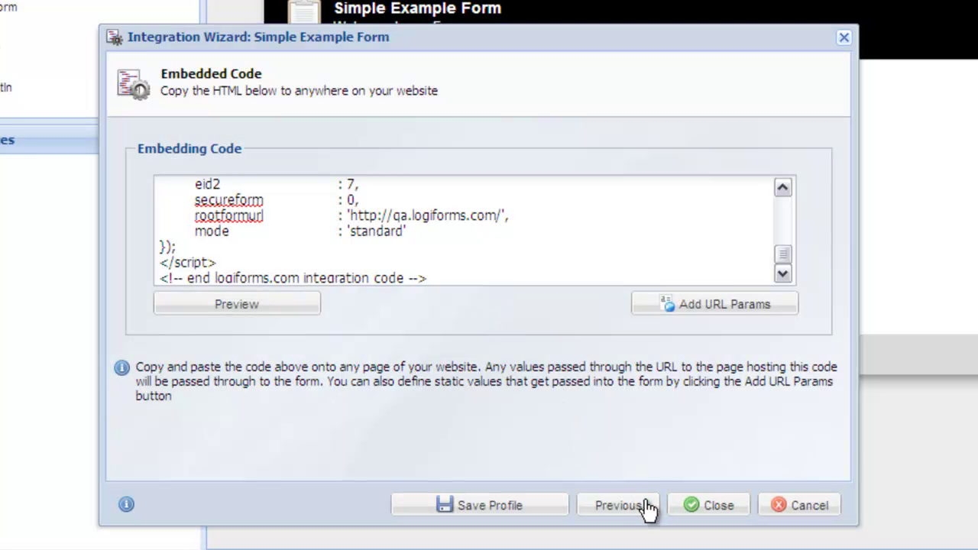
Change the integration type to Pop Up Window with LightBox Overlay
{"action": "left_click", "coordinate": [618, 505]}
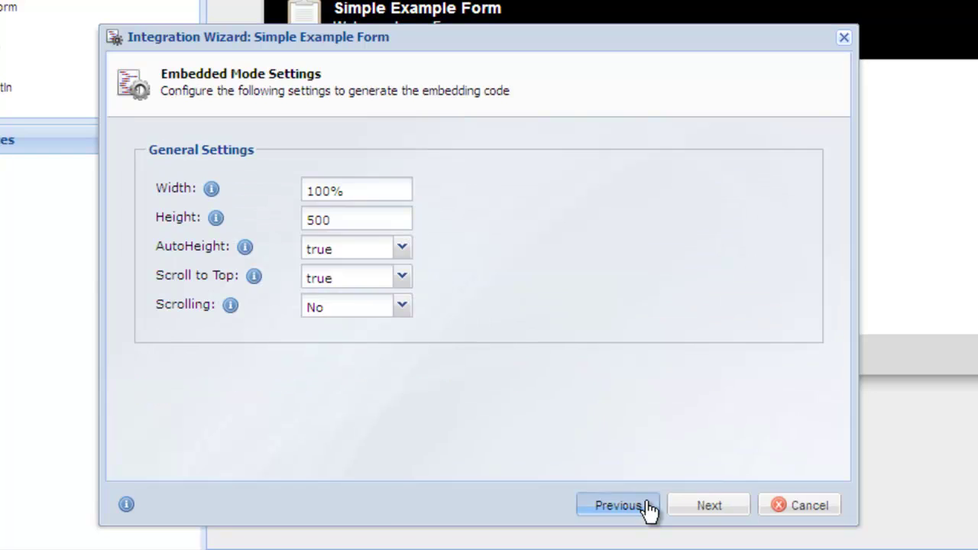
{"action": "left_click", "coordinate": [618, 506]}
{"action": "left_click", "coordinate": [646, 506]}
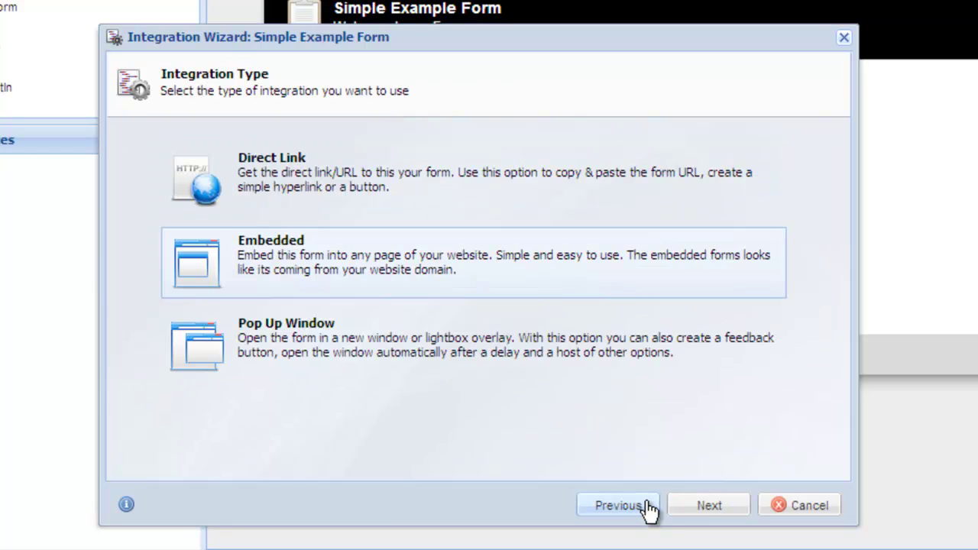
{"action": "left_click", "coordinate": [633, 350]}
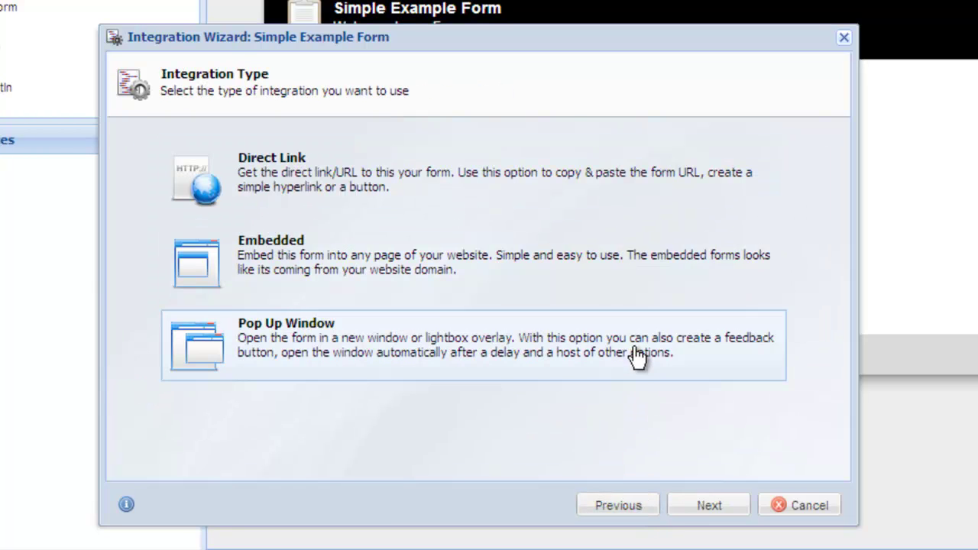
{"action": "left_click", "coordinate": [680, 506]}
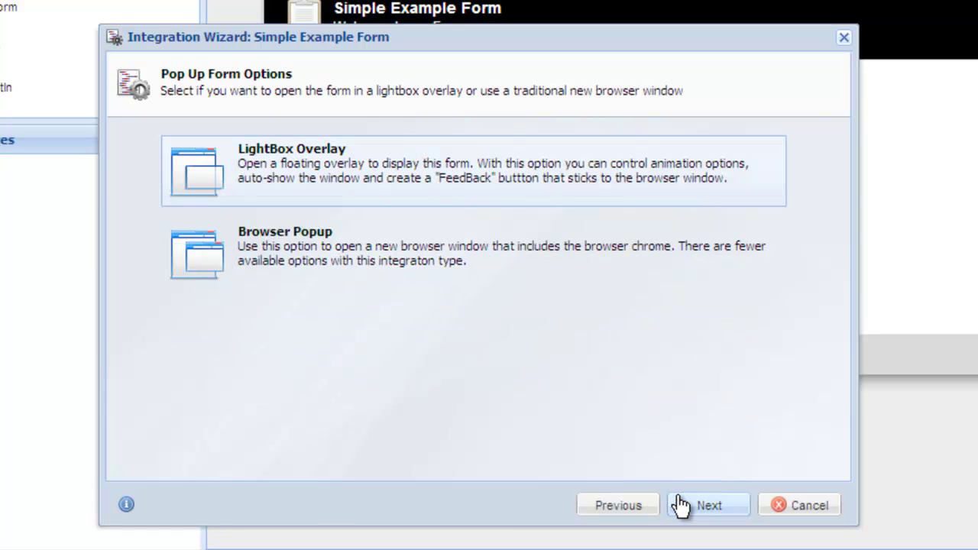
{"action": "left_click", "coordinate": [679, 506]}
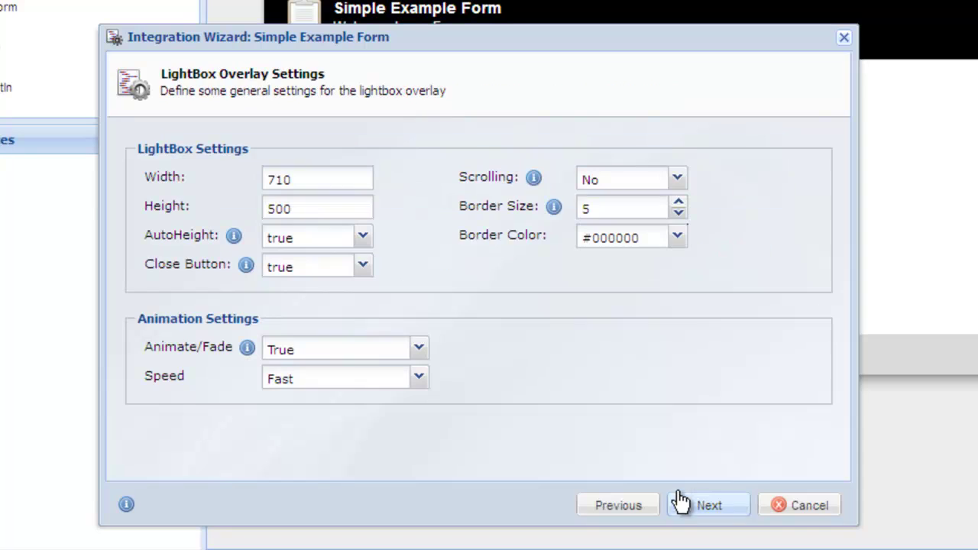
Give the lightbox a #003300 border color and Medium animation speed
{"action": "left_click", "coordinate": [677, 238]}
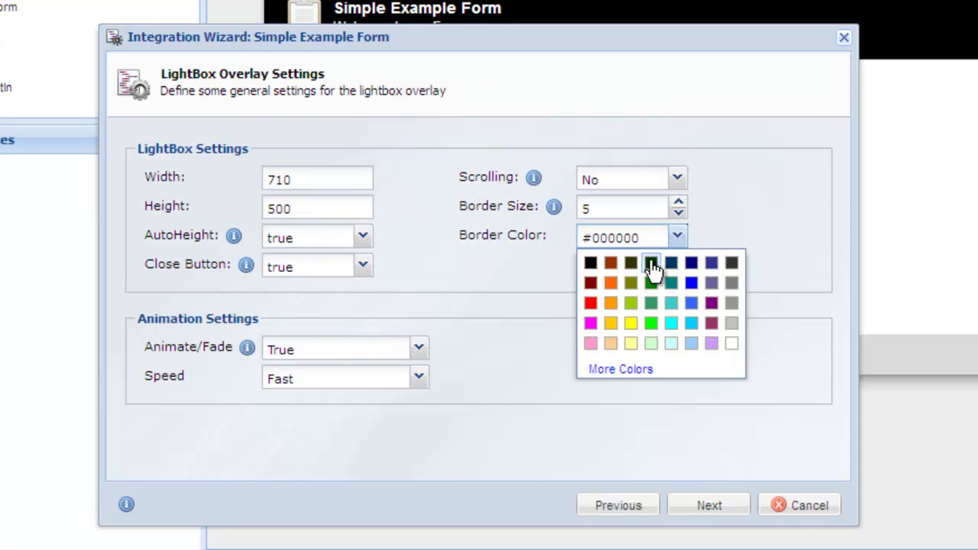
{"action": "left_click", "coordinate": [651, 262]}
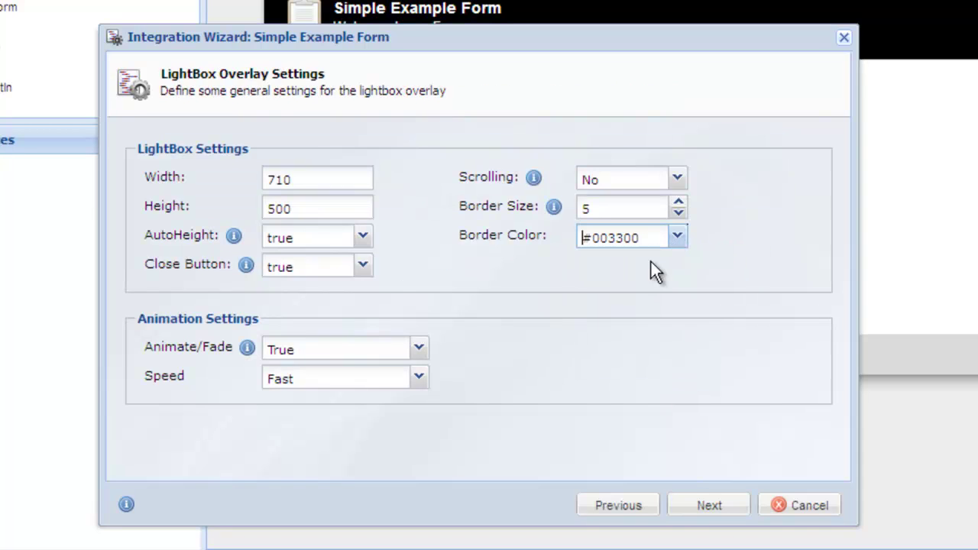
{"action": "left_click", "coordinate": [419, 376]}
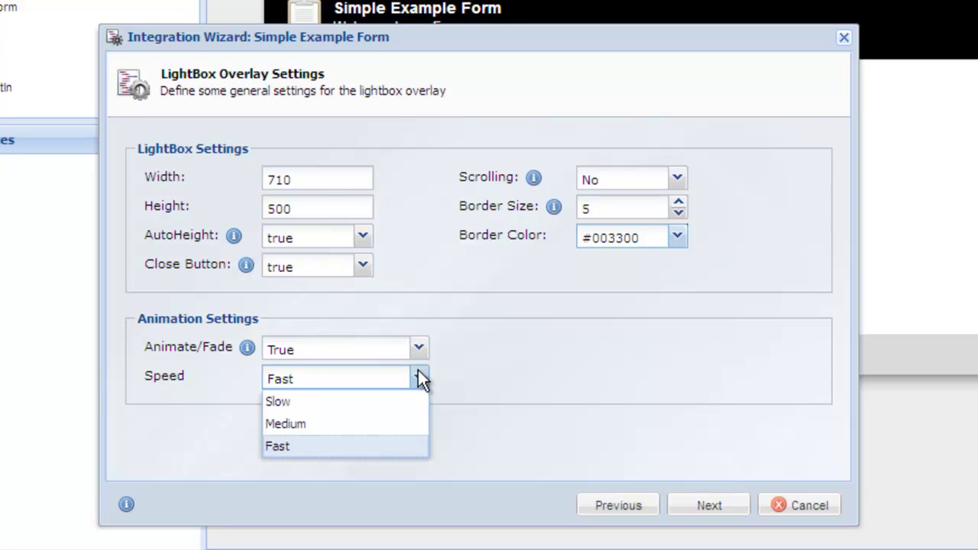
{"action": "left_click", "coordinate": [421, 428]}
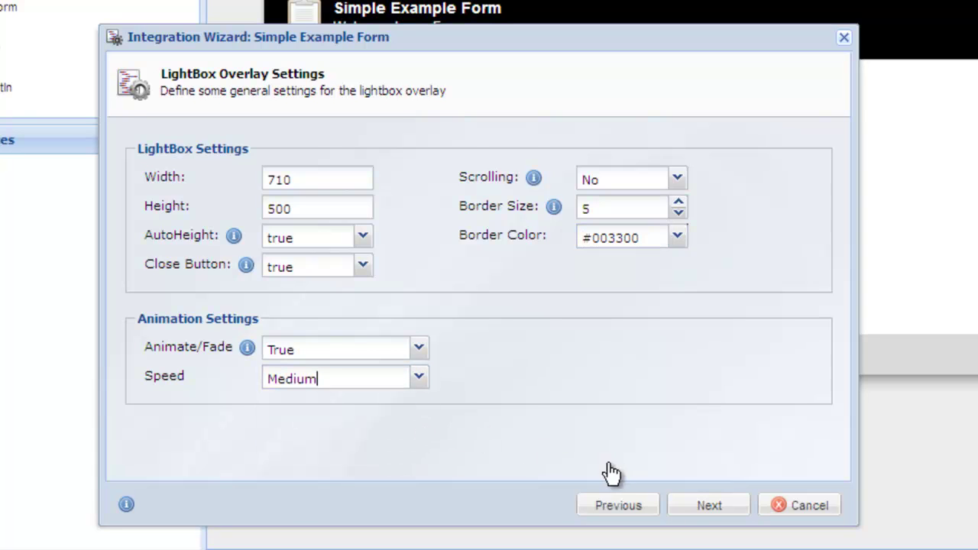
{"action": "left_click", "coordinate": [729, 505]}
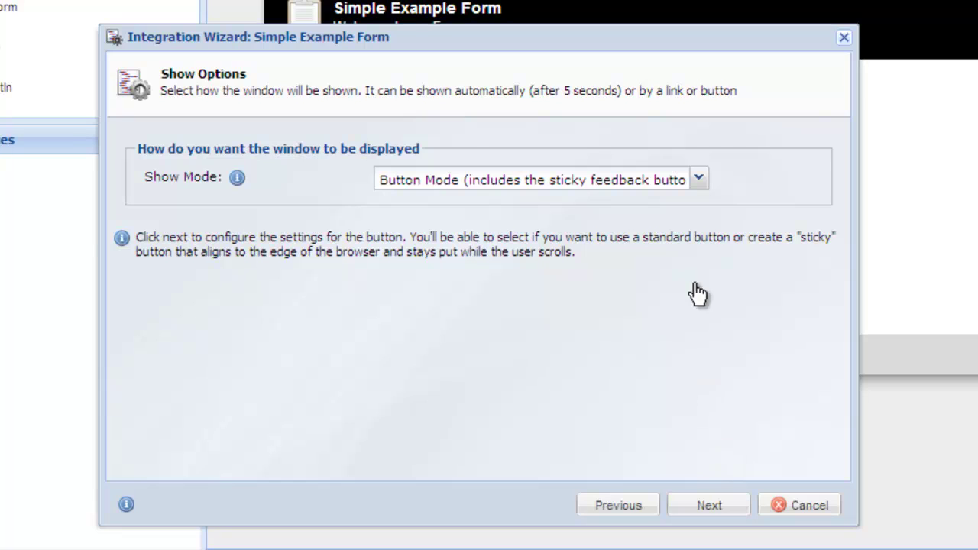
Set the pop-up Show Mode to Button Mode
{"action": "left_click", "coordinate": [698, 185]}
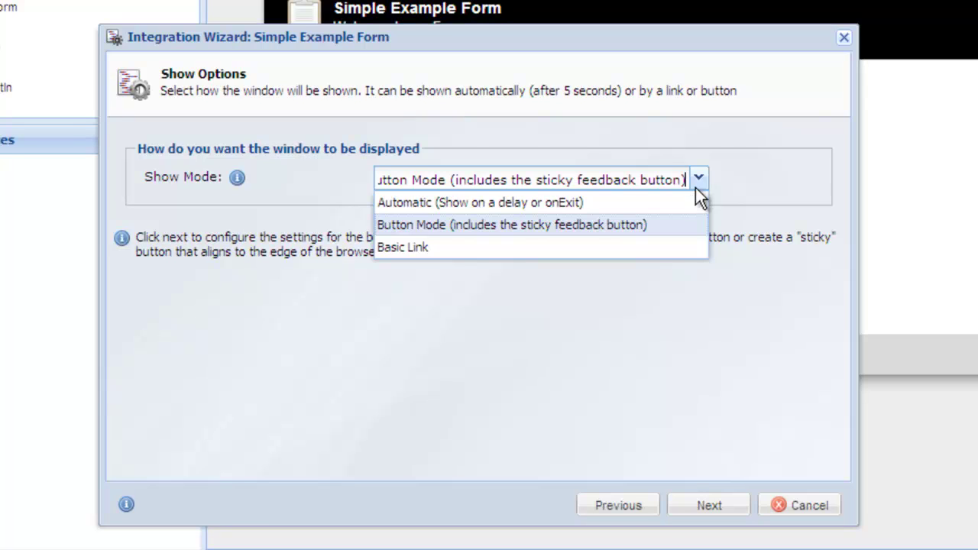
{"action": "left_click", "coordinate": [695, 225]}
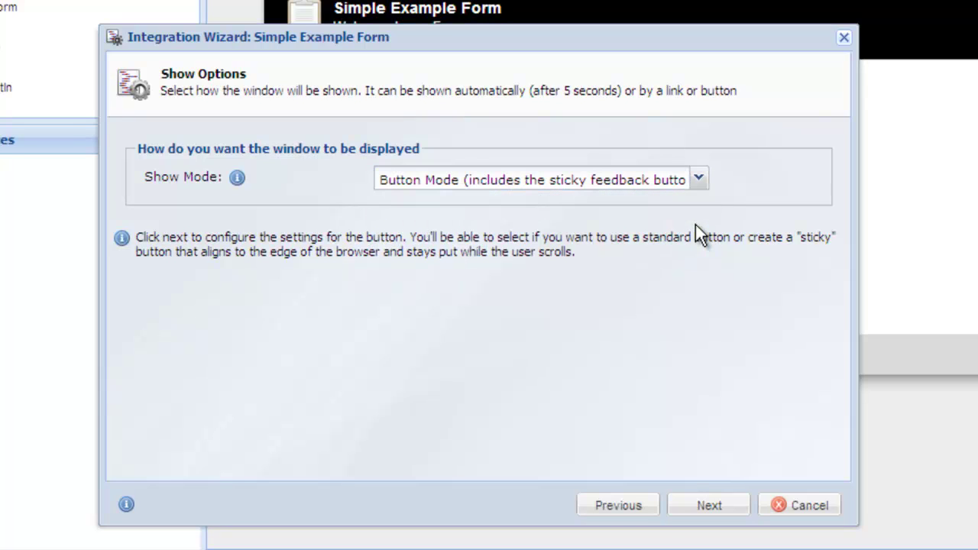
{"action": "left_click", "coordinate": [725, 514]}
Style the button Lime Green, stick it at Left-Top, and preview its look
{"action": "left_click", "coordinate": [419, 220]}
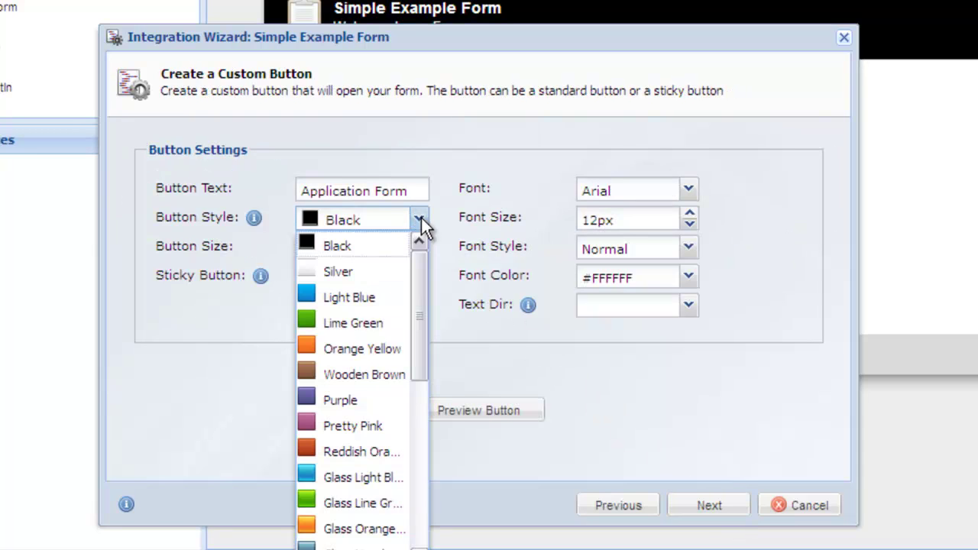
{"action": "left_click", "coordinate": [379, 322]}
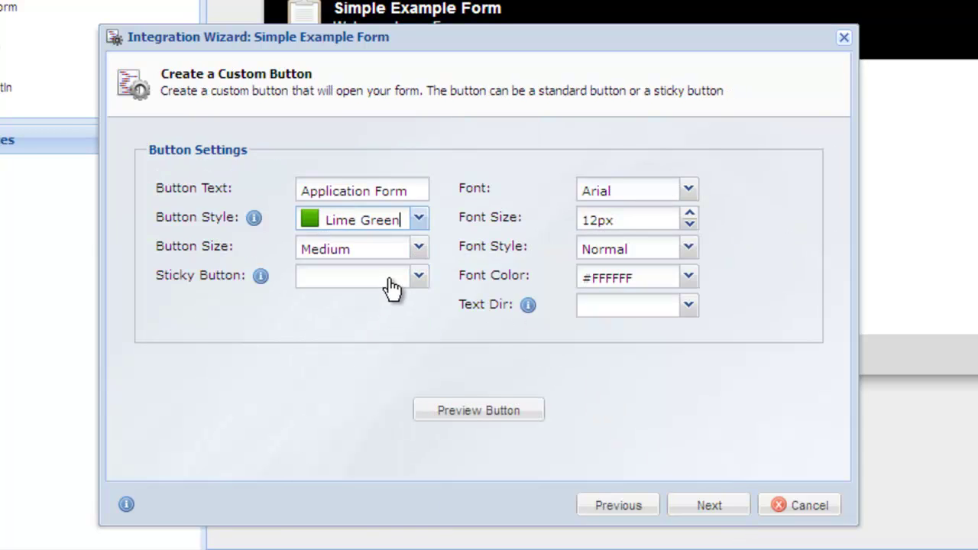
{"action": "left_click", "coordinate": [391, 287]}
{"action": "left_click", "coordinate": [391, 333]}
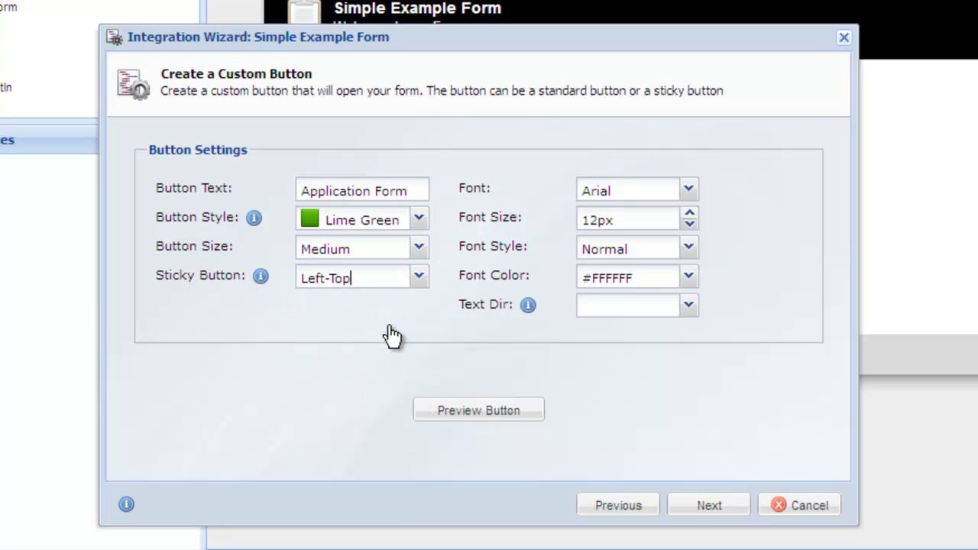
{"action": "left_click", "coordinate": [473, 416]}
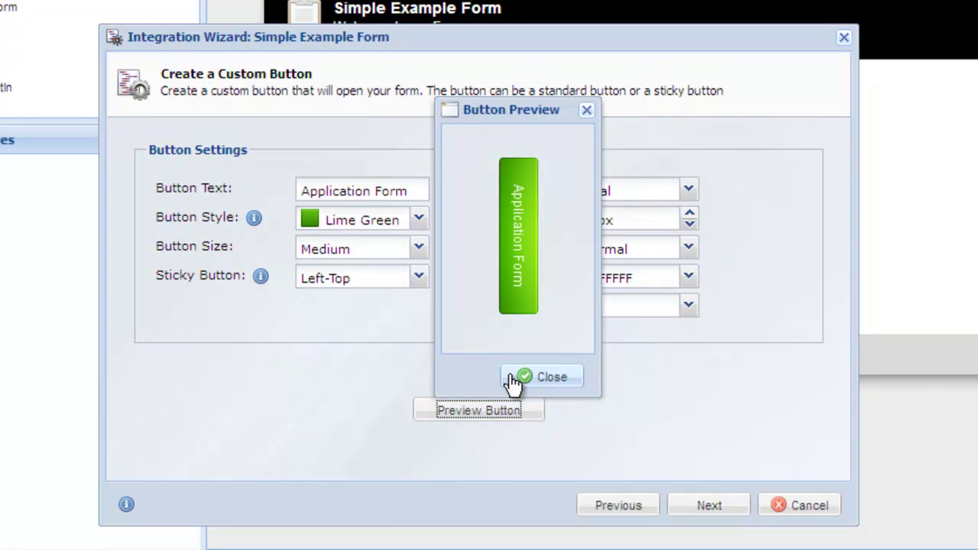
{"action": "left_click", "coordinate": [513, 382]}
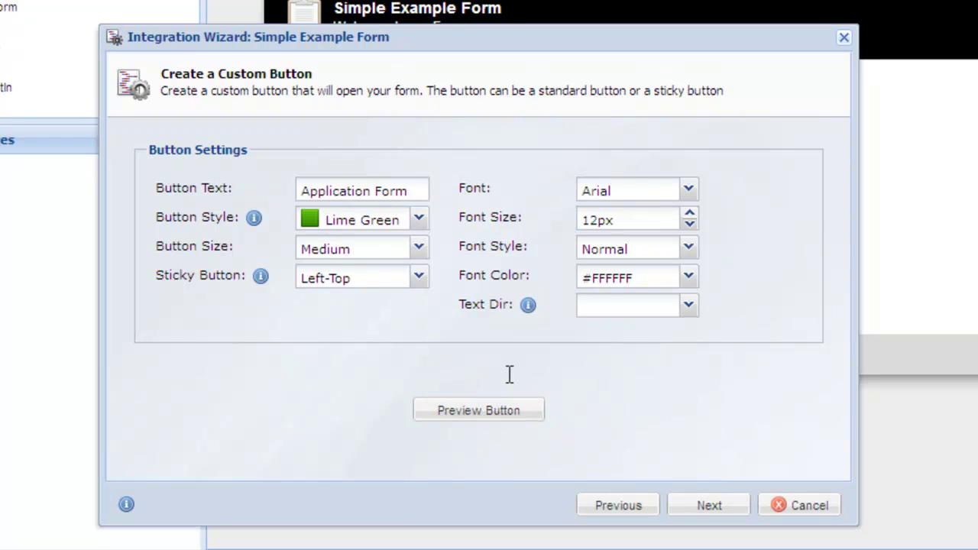
Change the button text to 'Get Signed Up!'
{"action": "triple_click", "coordinate": [367, 184]}
{"action": "type", "text": "Get Signe"}
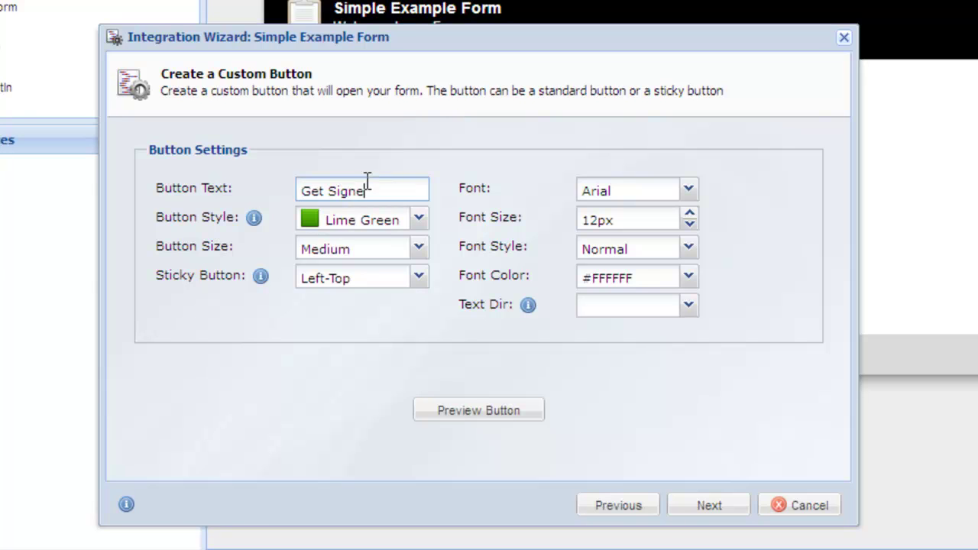
{"action": "type", "text": "d Up!"}
{"action": "left_click", "coordinate": [718, 509]}
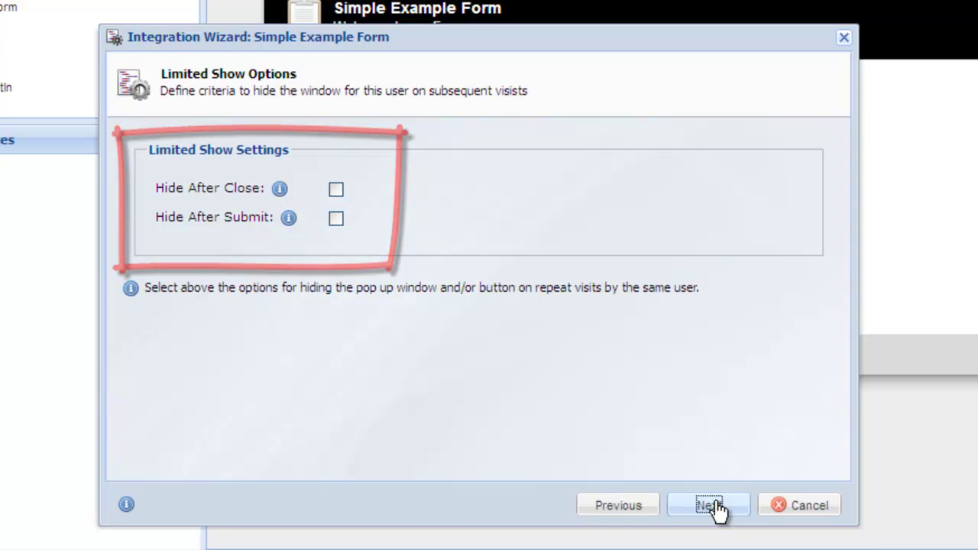
Generate the lightbox pop-up integration code and select the whole script
{"action": "left_click", "coordinate": [710, 507]}
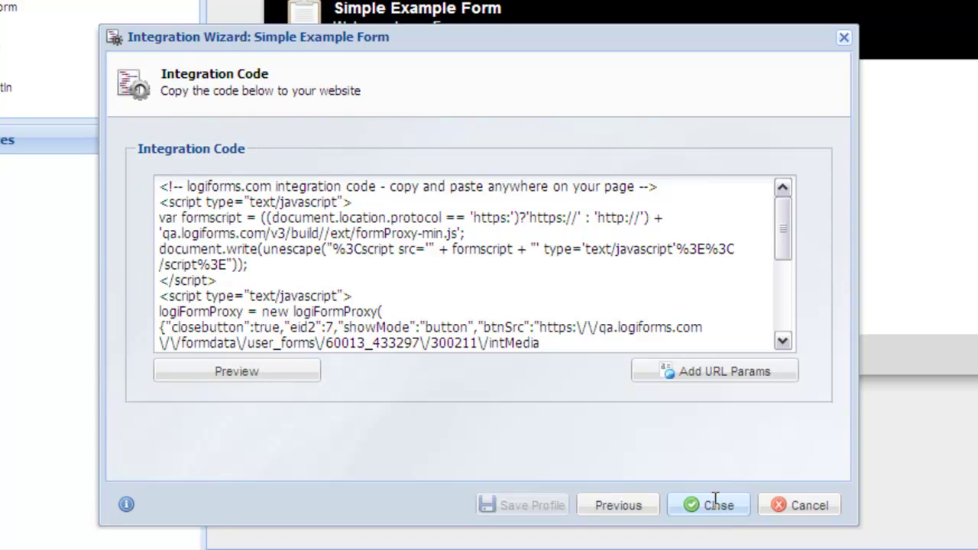
{"action": "left_click", "coordinate": [468, 306]}
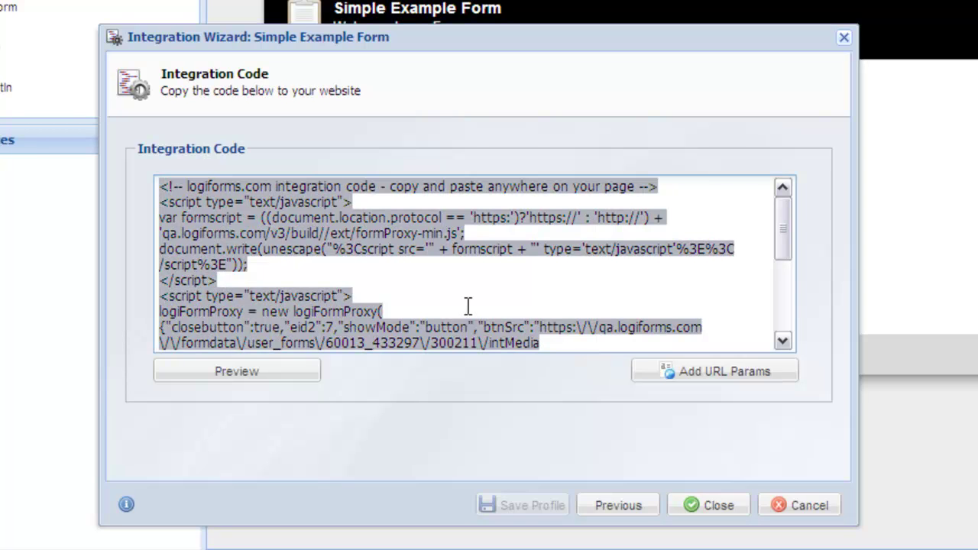
{"action": "scroll", "coordinate": [428, 340], "scroll_direction": "down", "scroll_amount": 5}
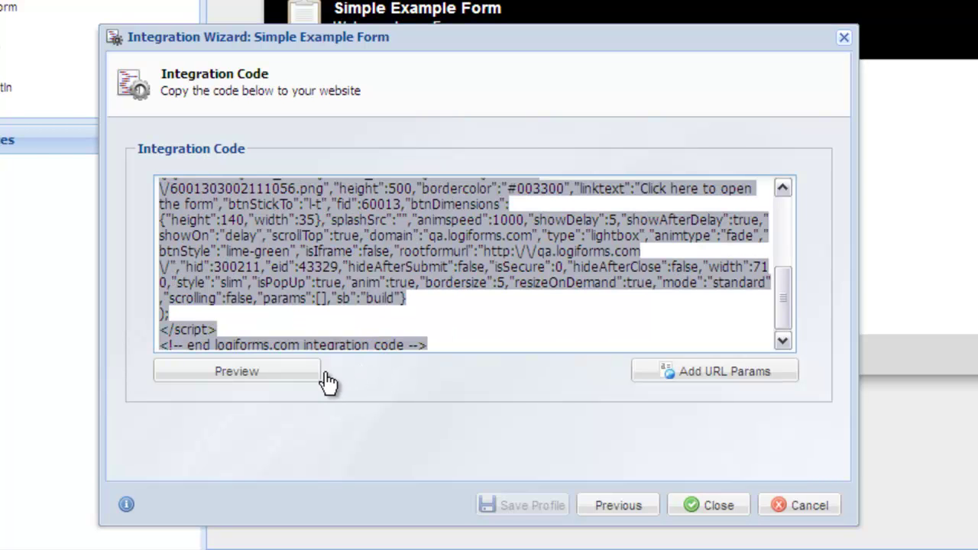
Preview the code on the sample site and open the form from the Get Signed Up! tab
{"action": "left_click", "coordinate": [317, 376]}
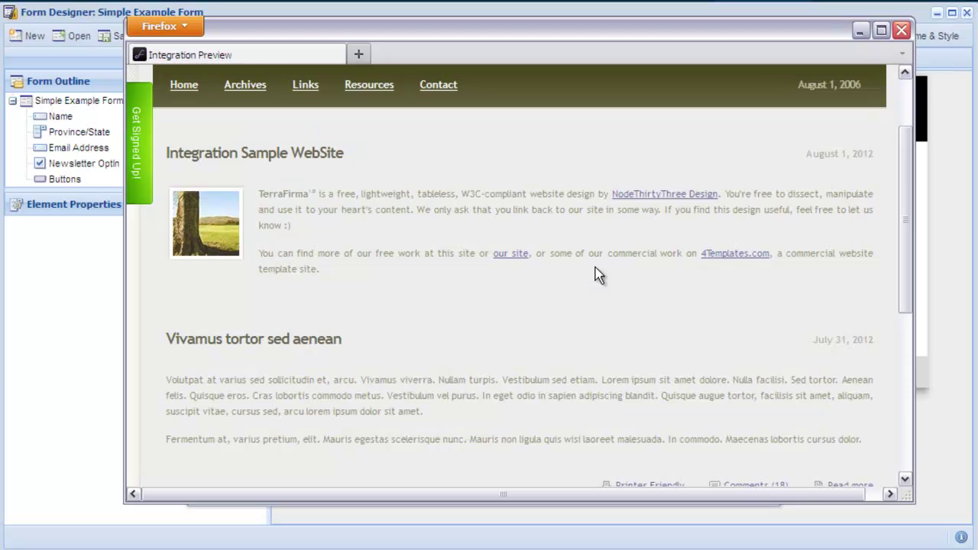
{"action": "scroll", "coordinate": [595, 267], "scroll_direction": "down", "scroll_amount": 5}
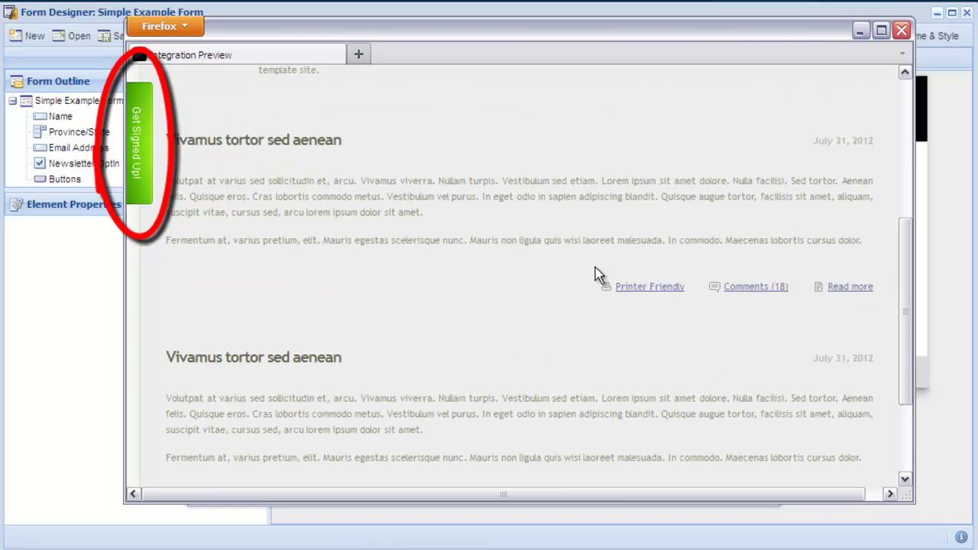
{"action": "scroll", "coordinate": [595, 267], "scroll_direction": "down", "scroll_amount": 3}
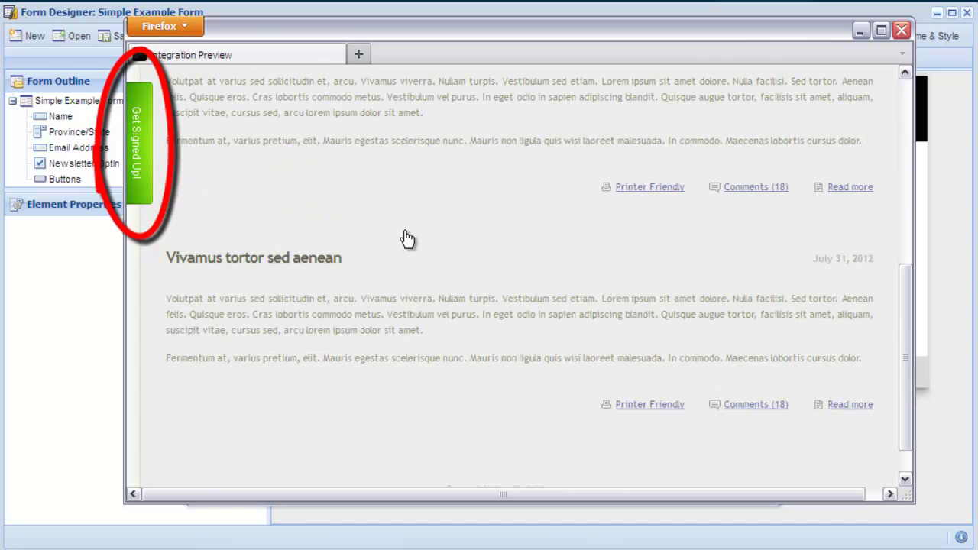
{"action": "left_click", "coordinate": [141, 151]}
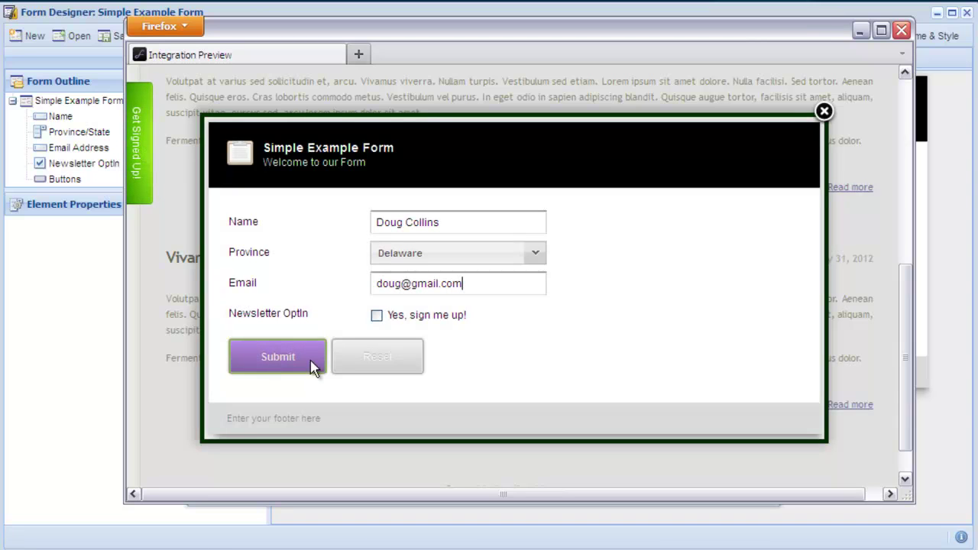
Submit the pop-up form, then close the success lightbox and the preview window
{"action": "left_click", "coordinate": [278, 357]}
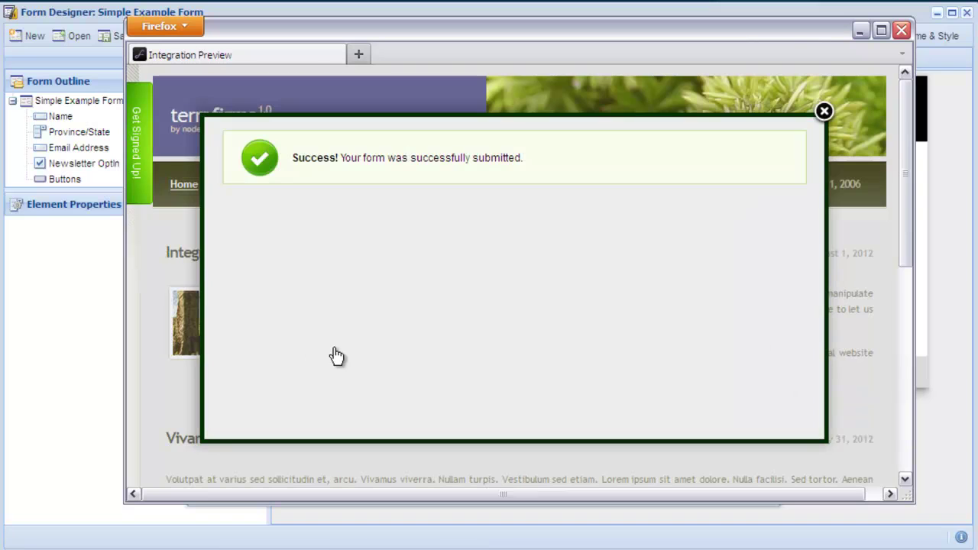
{"action": "left_click", "coordinate": [826, 114]}
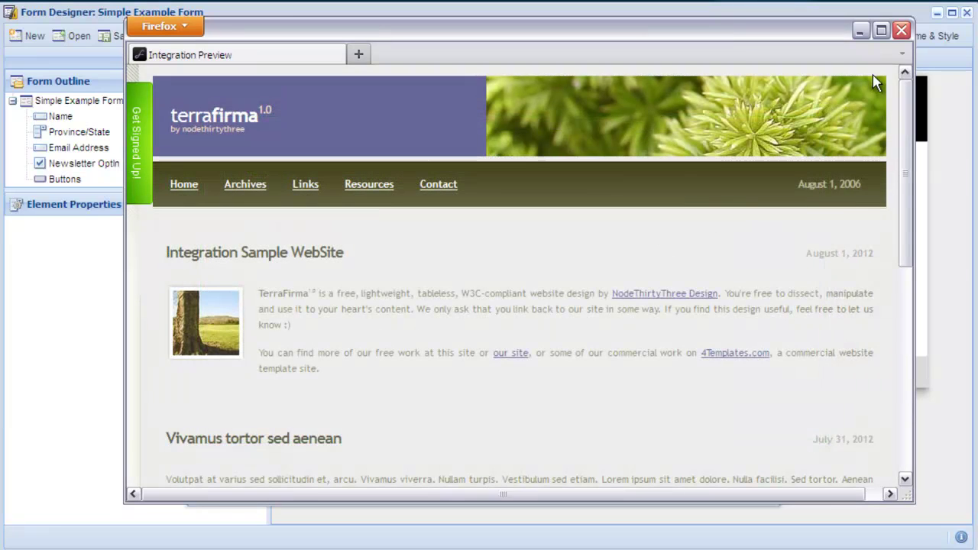
{"action": "left_click", "coordinate": [901, 31]}
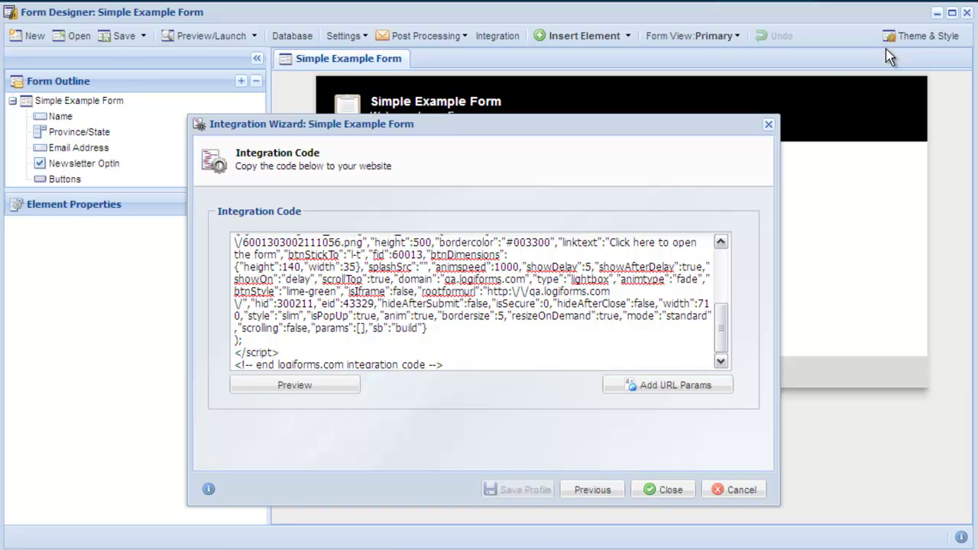